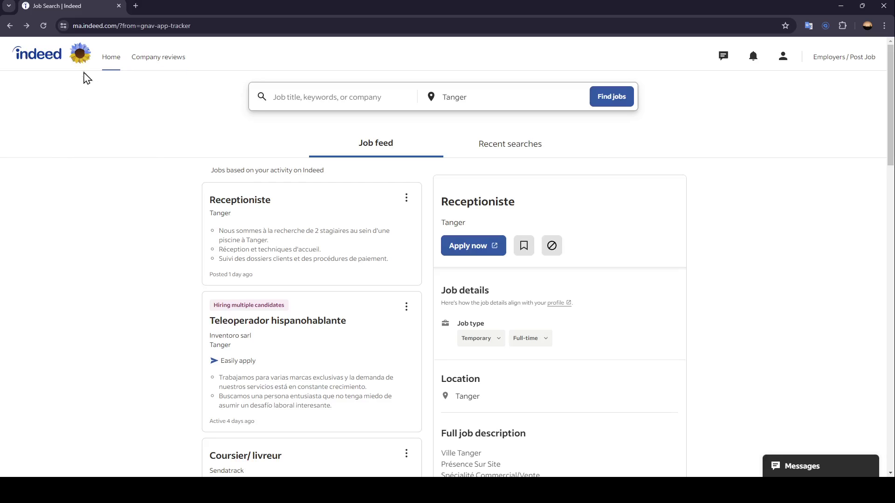
Look over the Company reviews page and recent job searches, then return to the job feed.
{"action": "left_click", "coordinate": [110, 61]}
{"action": "left_click", "coordinate": [175, 60]}
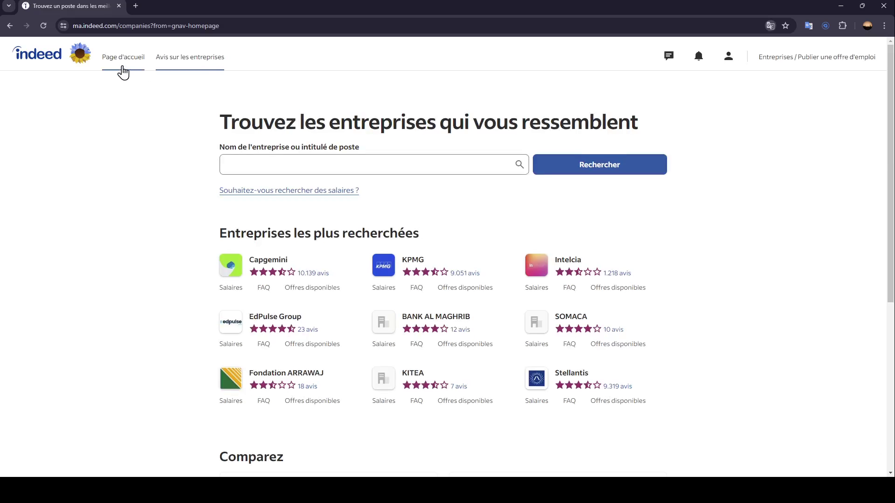
{"action": "left_click", "coordinate": [121, 63]}
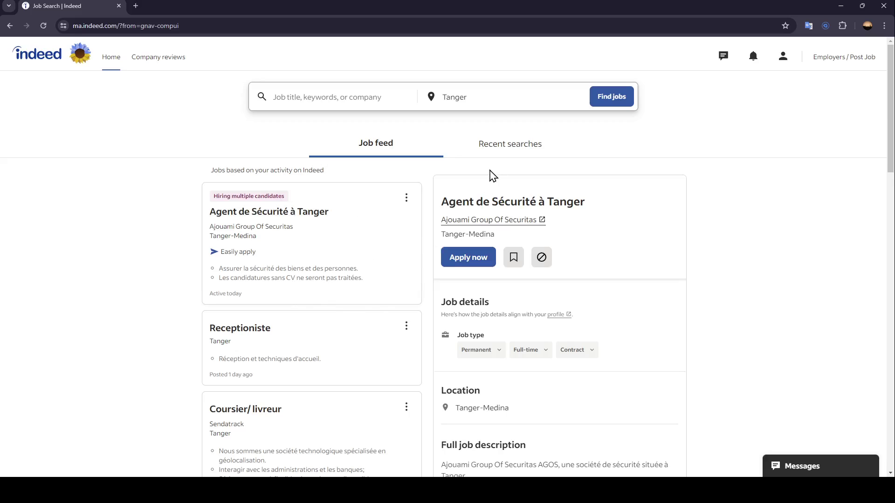
{"action": "left_click", "coordinate": [499, 147]}
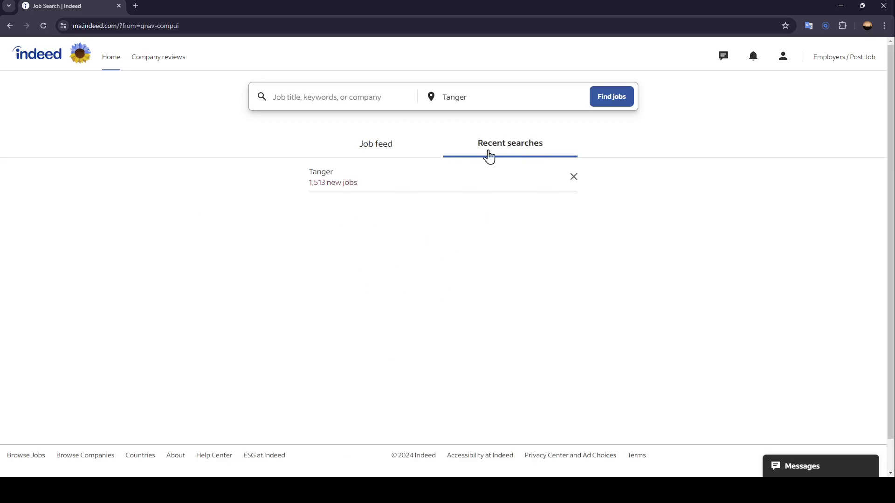
{"action": "left_click", "coordinate": [384, 154]}
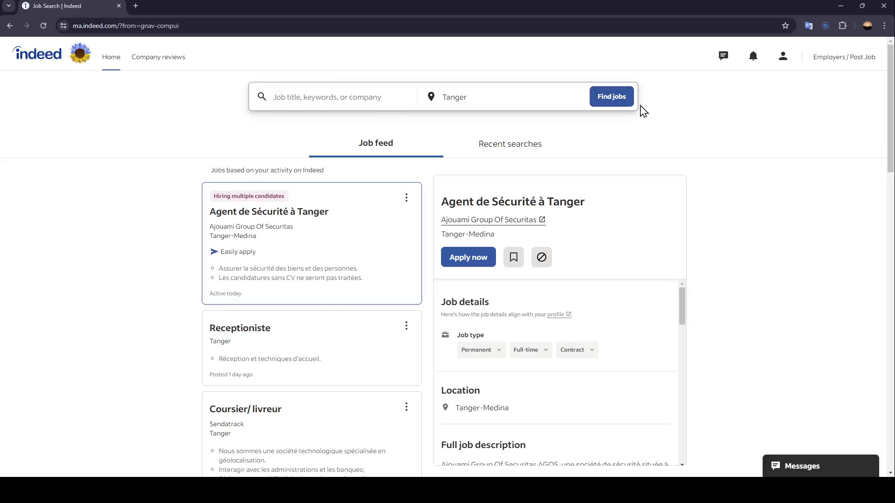
Reset the job location to Tanger and run the search.
{"action": "left_click", "coordinate": [491, 103]}
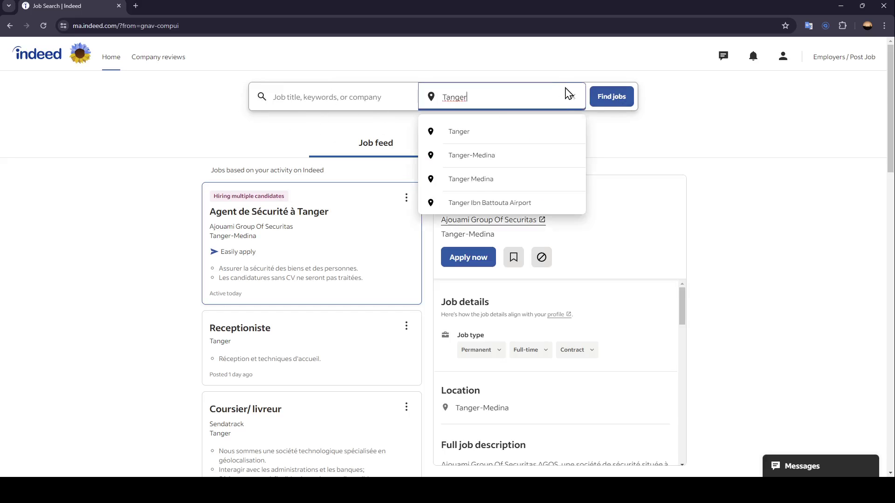
{"action": "left_click", "coordinate": [574, 97]}
{"action": "left_click", "coordinate": [169, 137]}
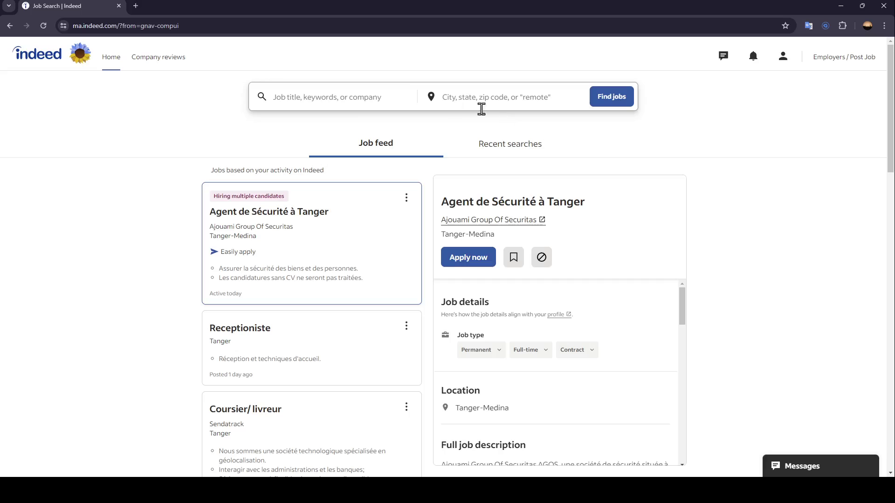
{"action": "left_click", "coordinate": [367, 101]}
{"action": "left_click", "coordinate": [462, 101]}
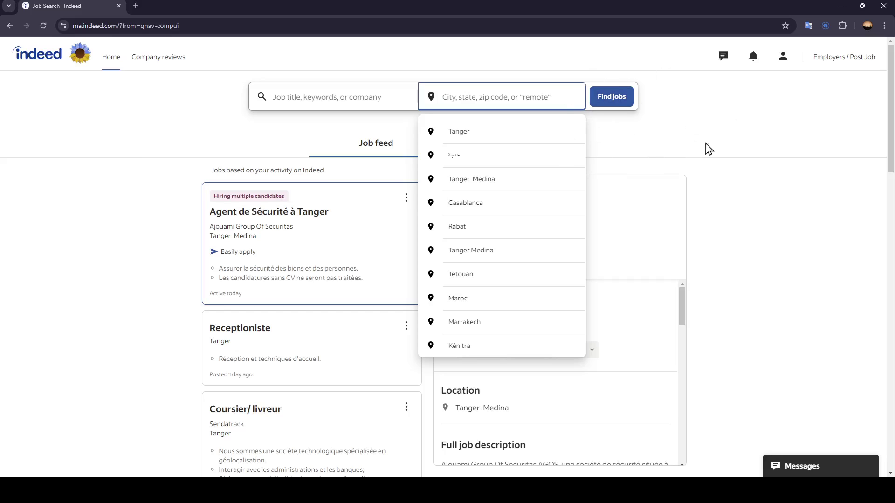
{"action": "left_click", "coordinate": [469, 139]}
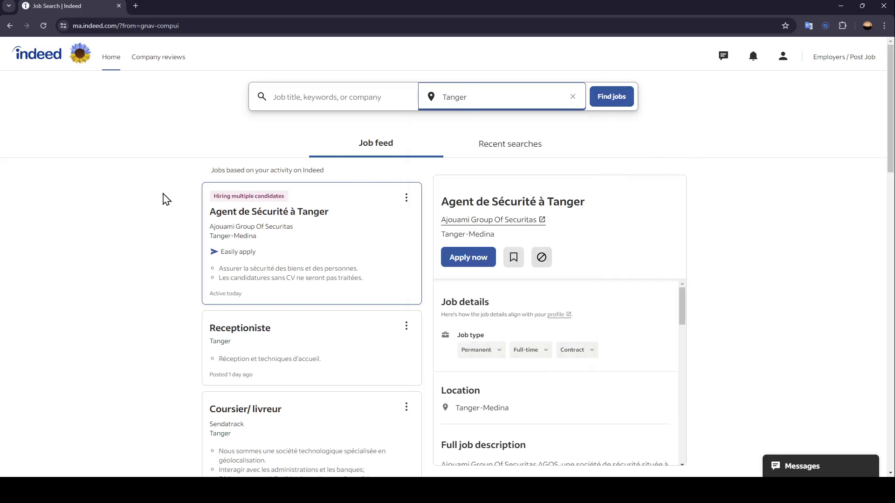
{"action": "left_click", "coordinate": [621, 104]}
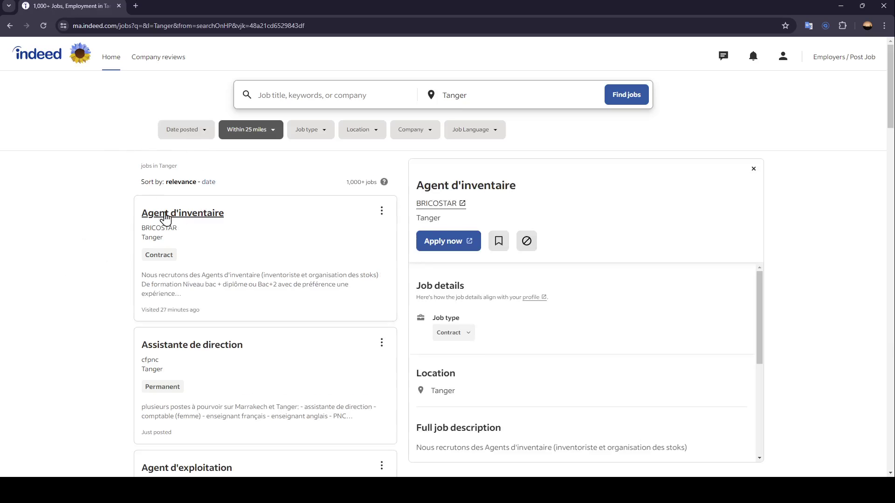
Check the Date posted, Distance, Job type and Company filters, then show English-only postings.
{"action": "middle_click", "coordinate": [80, 250]}
{"action": "left_click", "coordinate": [197, 133]}
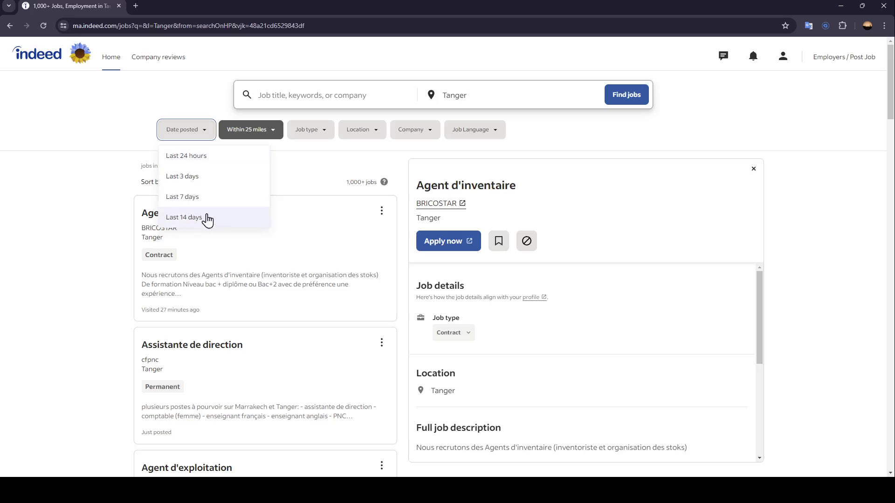
{"action": "left_click", "coordinate": [118, 164]}
{"action": "left_click", "coordinate": [275, 139]}
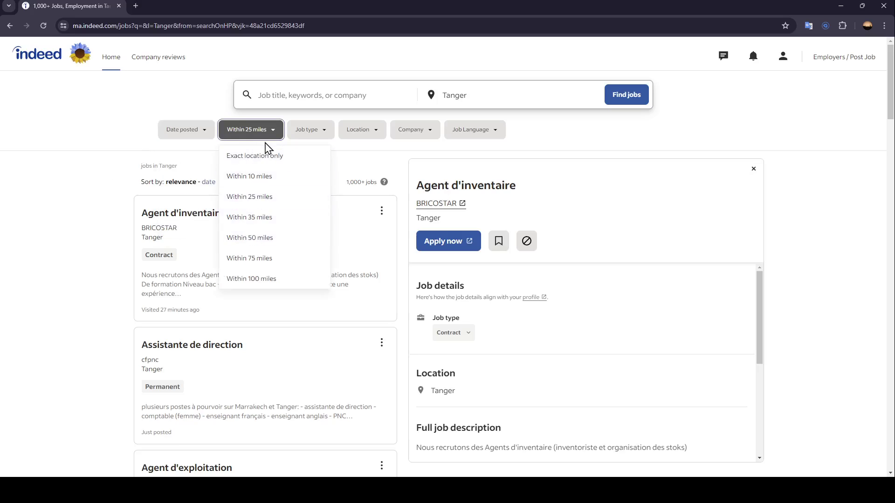
{"action": "left_click", "coordinate": [38, 180]}
{"action": "left_click", "coordinate": [321, 134]}
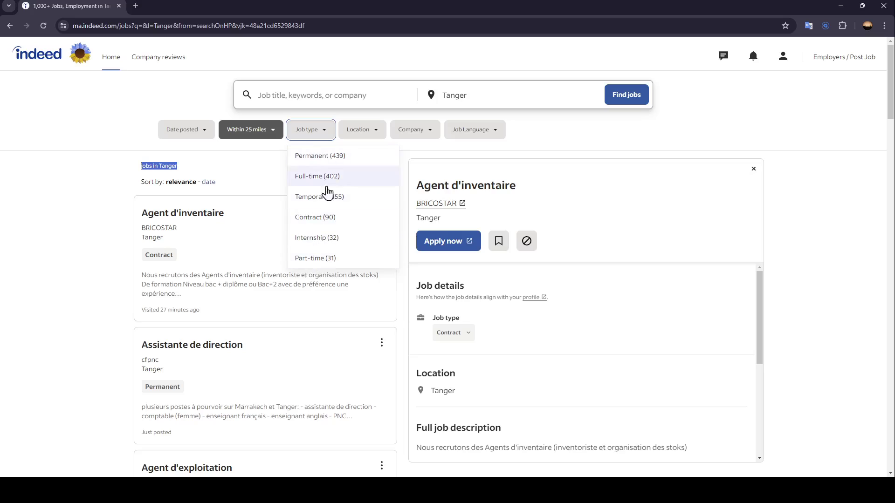
{"action": "left_click", "coordinate": [372, 137]}
{"action": "left_click", "coordinate": [412, 134]}
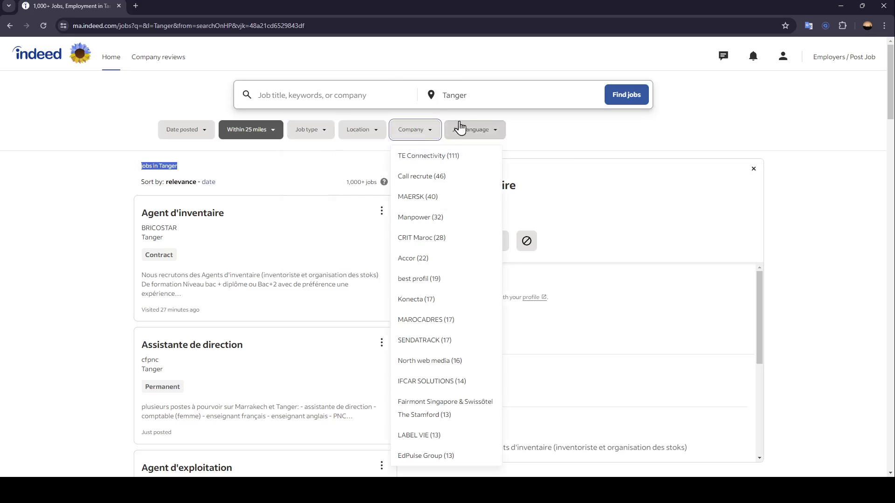
{"action": "left_click", "coordinate": [480, 135]}
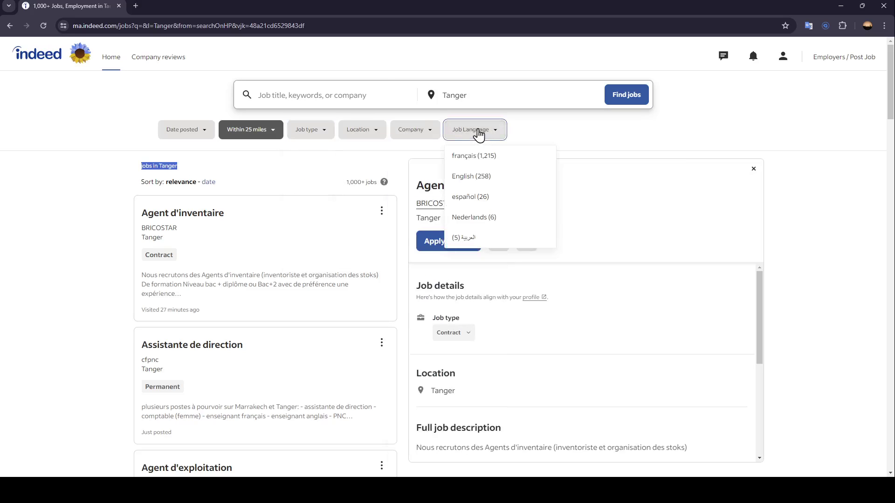
{"action": "left_click", "coordinate": [486, 175]}
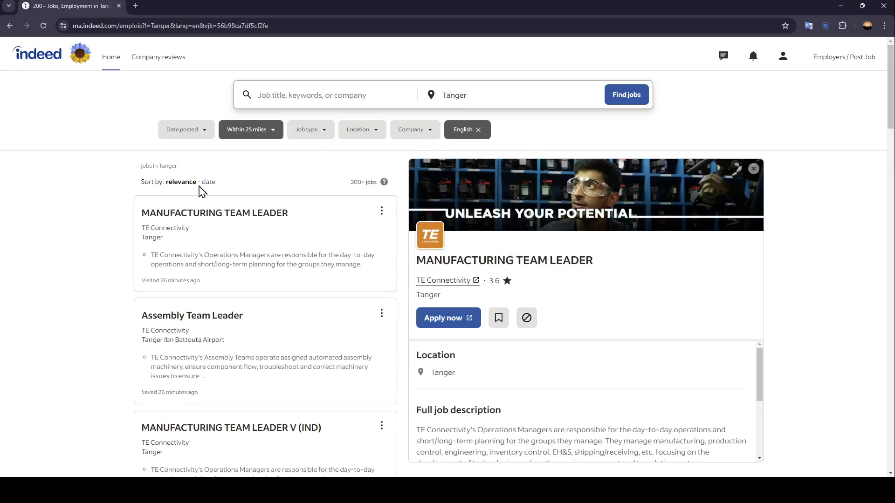
{"action": "scroll", "coordinate": [35, 259], "scroll_direction": "down", "scroll_amount": 3}
Save TE Connectivity's CUSTOMER SERVICE ASSOCIATE V posting after viewing MANUFACTURING TEAM LEADER V.
{"action": "left_click", "coordinate": [250, 245]}
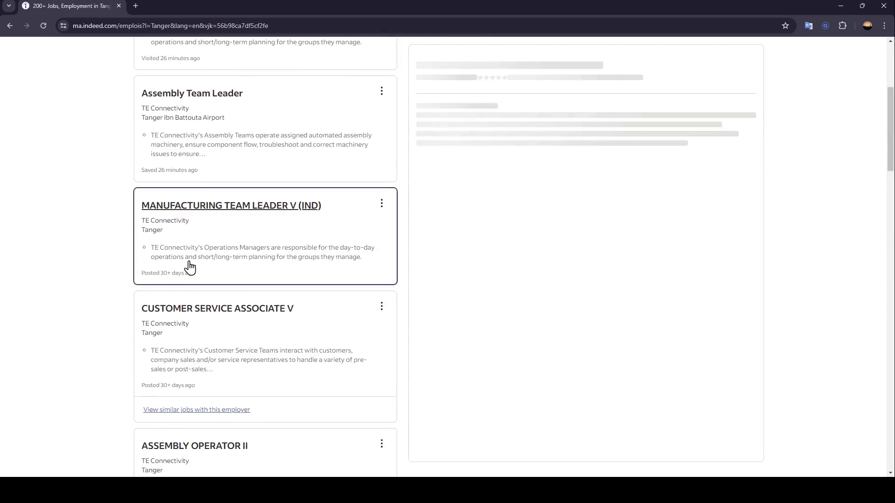
{"action": "left_click", "coordinate": [316, 335]}
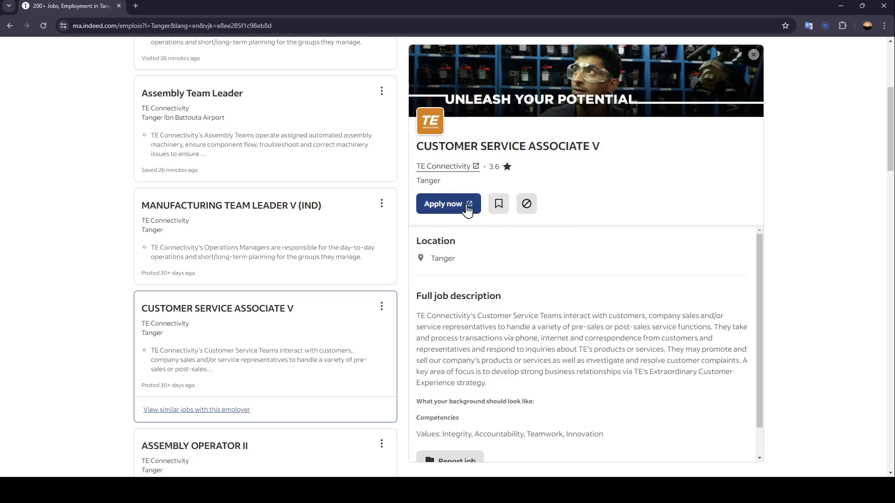
{"action": "left_click", "coordinate": [498, 207]}
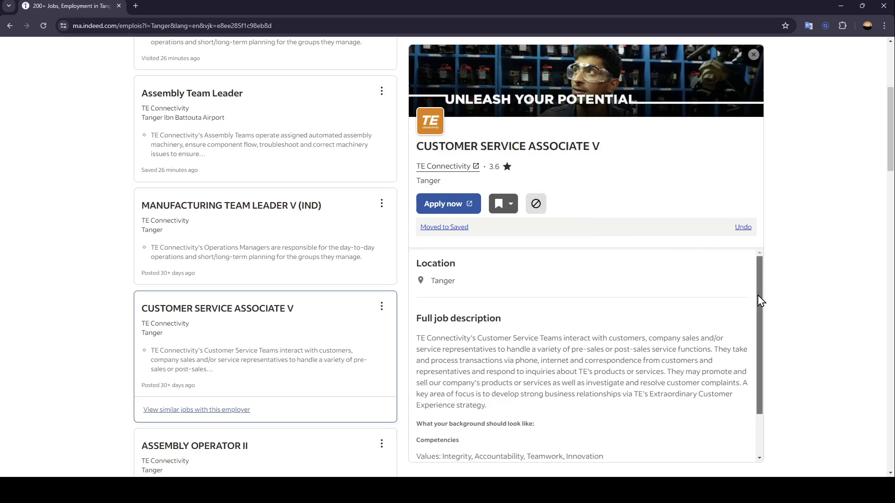
{"action": "left_click_drag", "start_coordinate": [759, 296], "coordinate": [766, 340]}
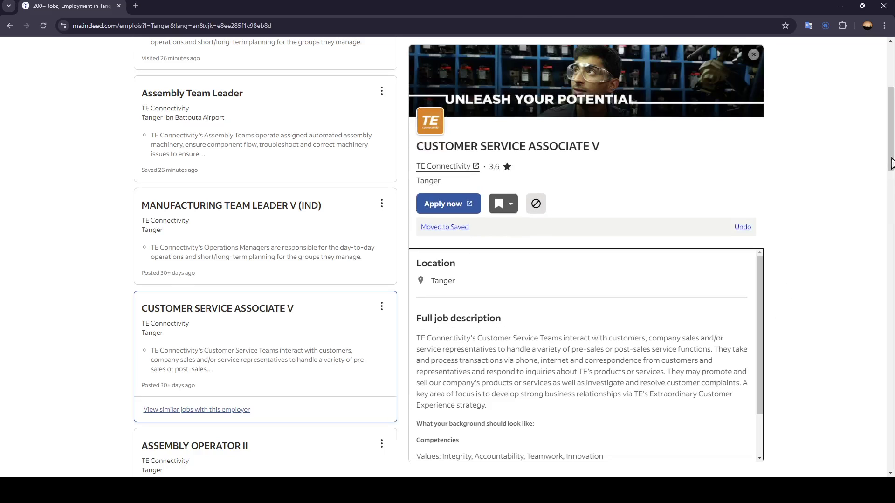
{"action": "scroll", "coordinate": [789, 285], "scroll_direction": "up", "scroll_amount": 3}
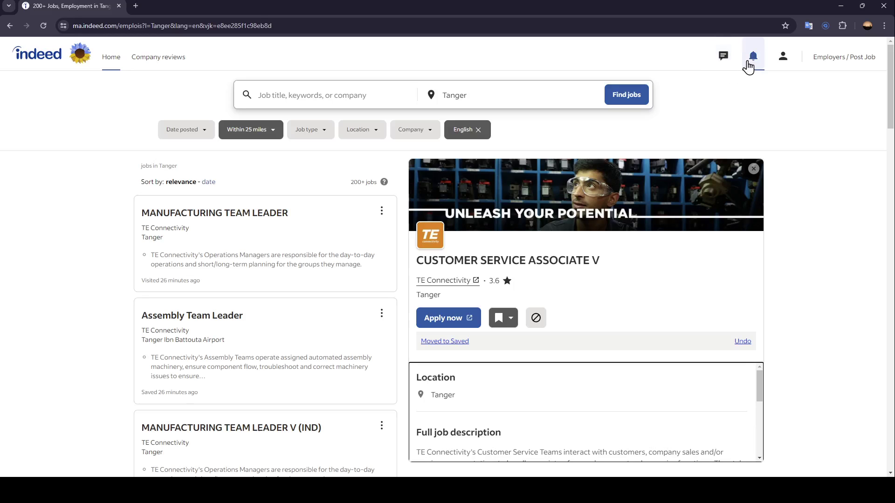
Go to Profile from the person icon's account menu in the header.
{"action": "left_click", "coordinate": [783, 68]}
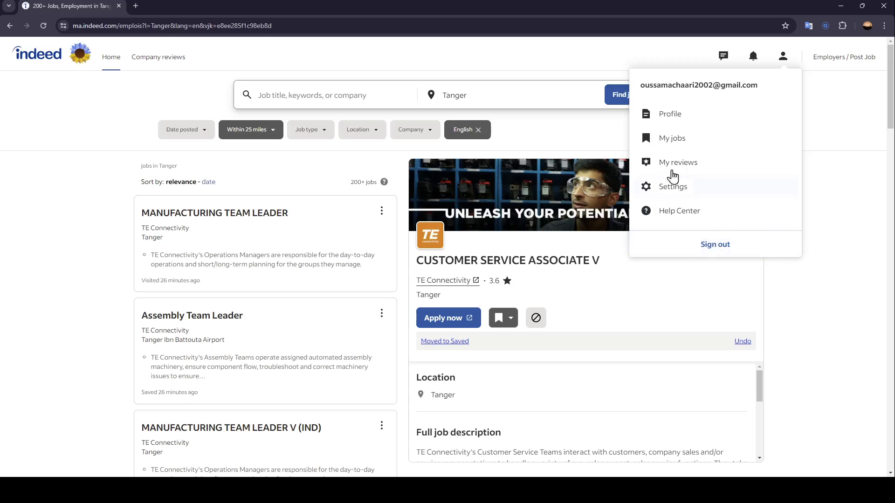
{"action": "left_click", "coordinate": [672, 116]}
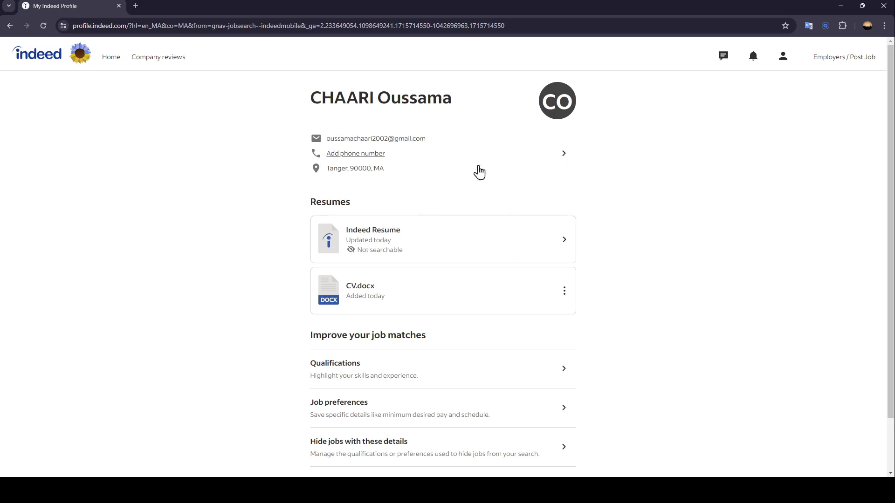
{"action": "scroll", "coordinate": [267, 230], "scroll_direction": "down", "scroll_amount": 2}
{"action": "scroll", "coordinate": [273, 107], "scroll_direction": "up", "scroll_amount": 2}
{"action": "scroll", "coordinate": [217, 272], "scroll_direction": "down", "scroll_amount": 1}
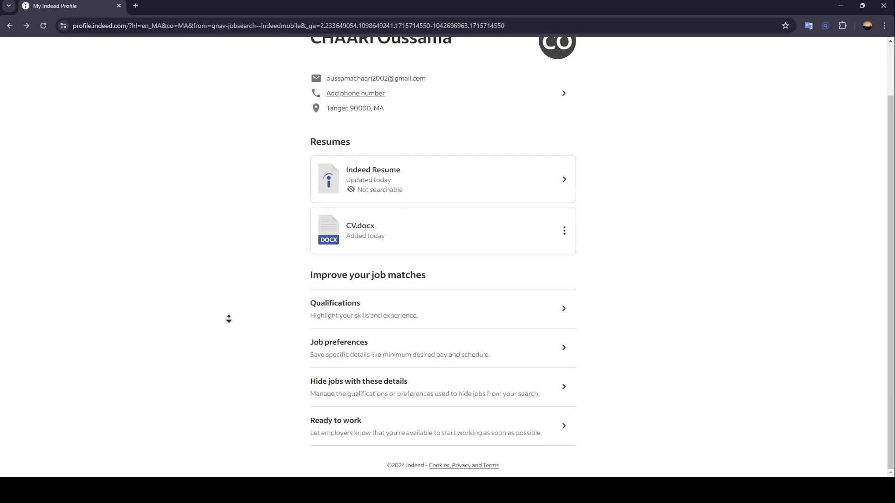
{"action": "scroll", "coordinate": [234, 320], "scroll_direction": "up", "scroll_amount": 1}
{"action": "scroll", "coordinate": [240, 307], "scroll_direction": "up", "scroll_amount": 1}
{"action": "scroll", "coordinate": [234, 320], "scroll_direction": "down", "scroll_amount": 2}
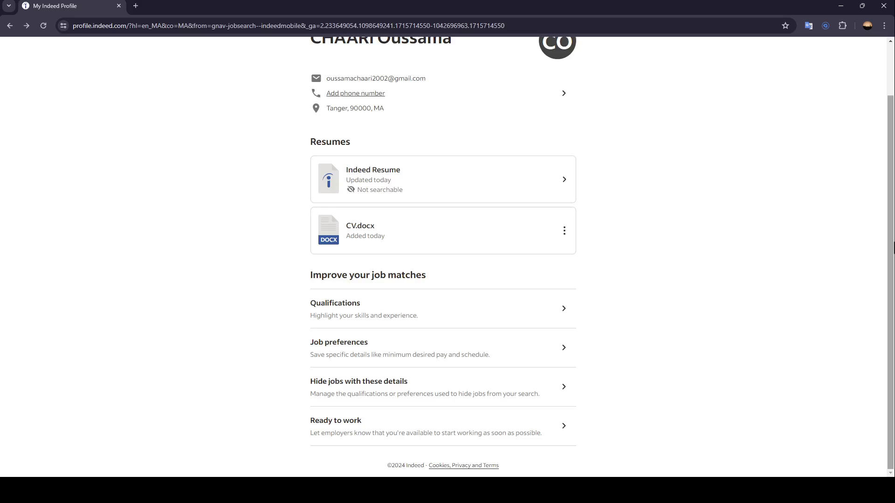
{"action": "scroll", "coordinate": [444, 228], "scroll_direction": "up", "scroll_amount": 2}
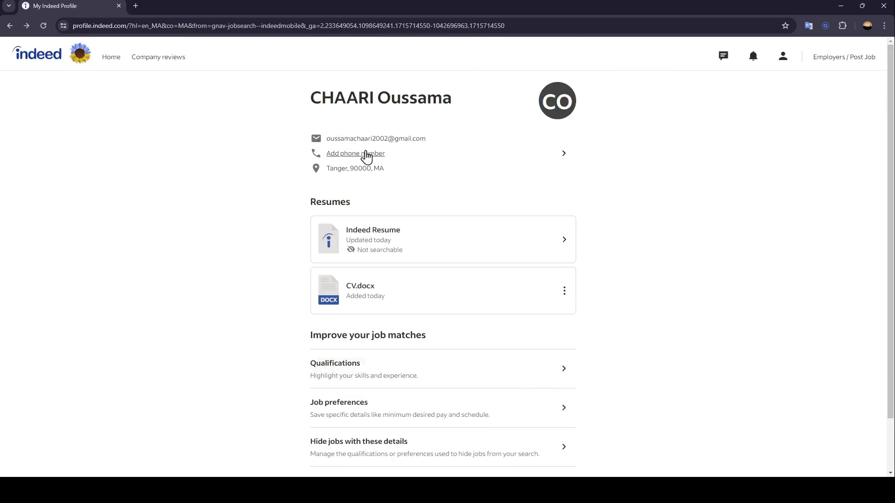